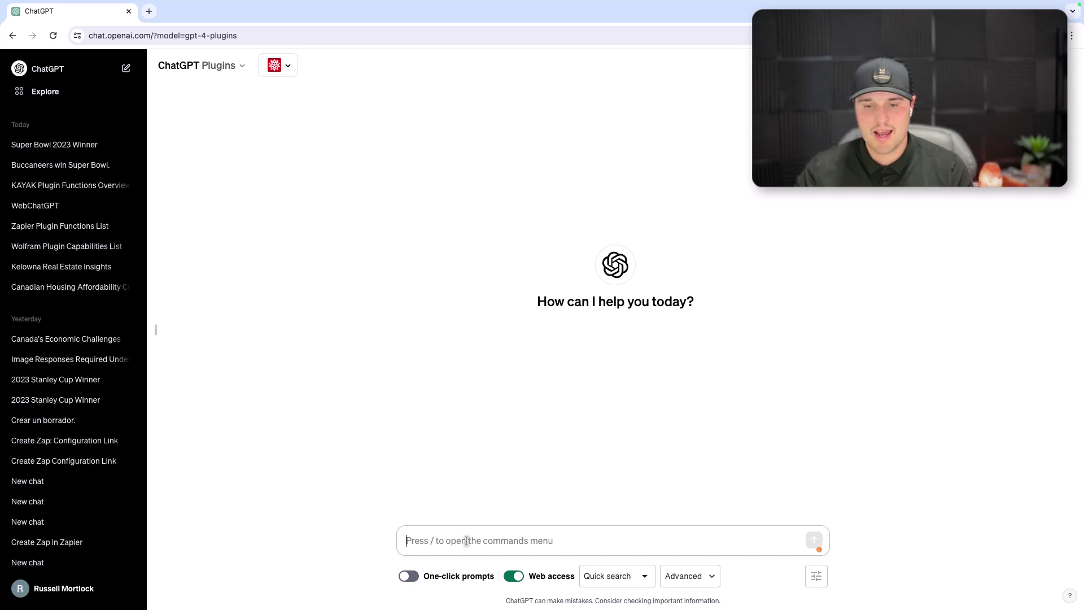
Step: Paste the question asking what the Wolfram plugin can do into the message box and send it
{"action": "right_click", "coordinate": [467, 541]}
{"action": "left_click", "coordinate": [497, 502]}
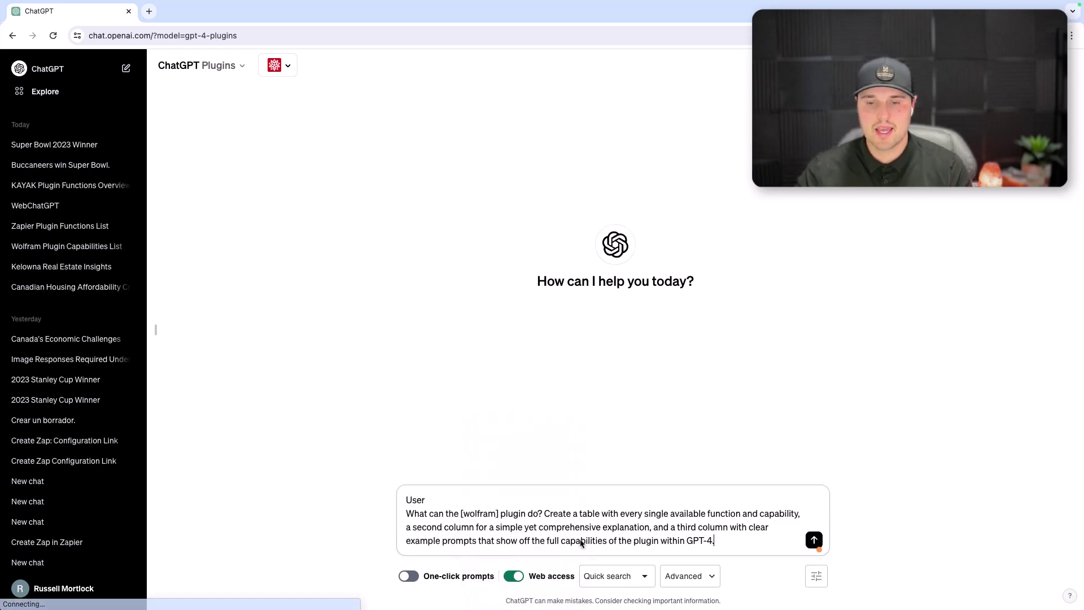
{"action": "key", "text": "Return"}
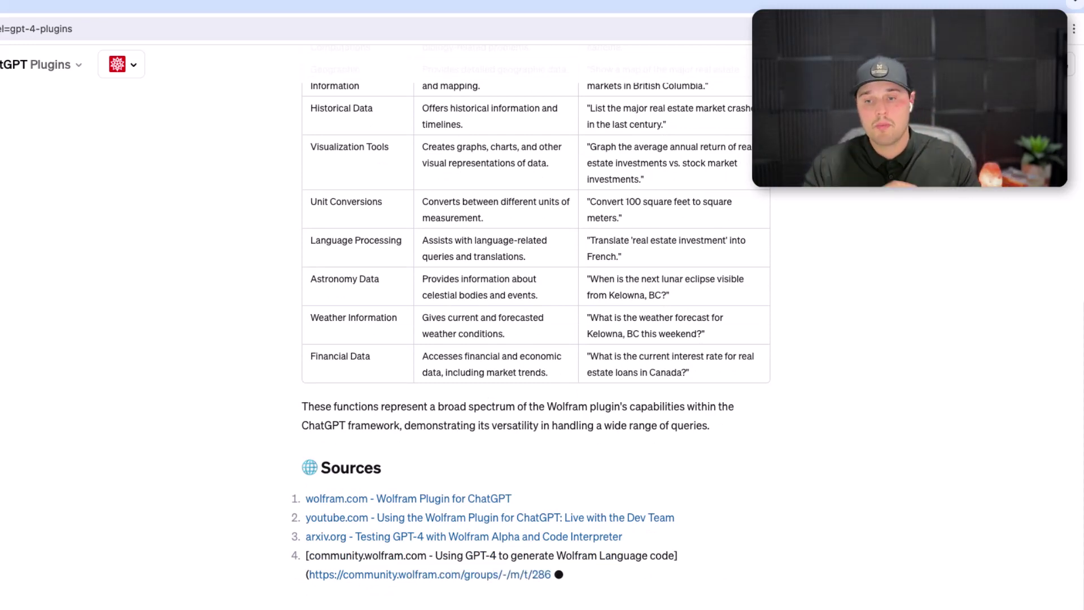
{"action": "scroll", "coordinate": [535, 293], "scroll_direction": "up", "scroll_amount": 10}
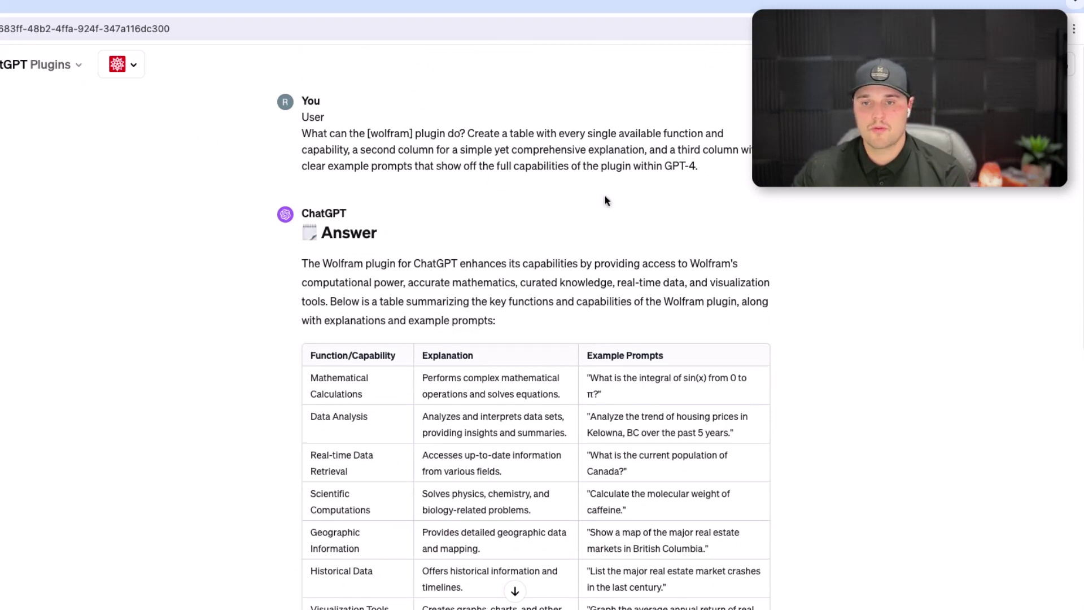
{"action": "scroll", "coordinate": [612, 204], "scroll_direction": "down", "scroll_amount": 3}
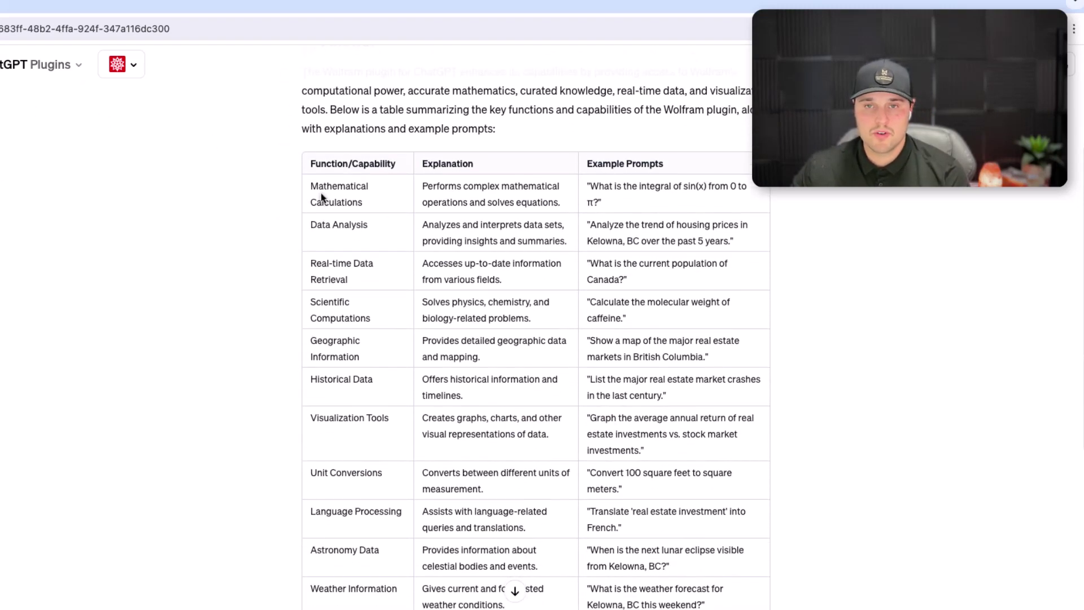
{"action": "scroll", "coordinate": [360, 199], "scroll_direction": "down", "scroll_amount": 1}
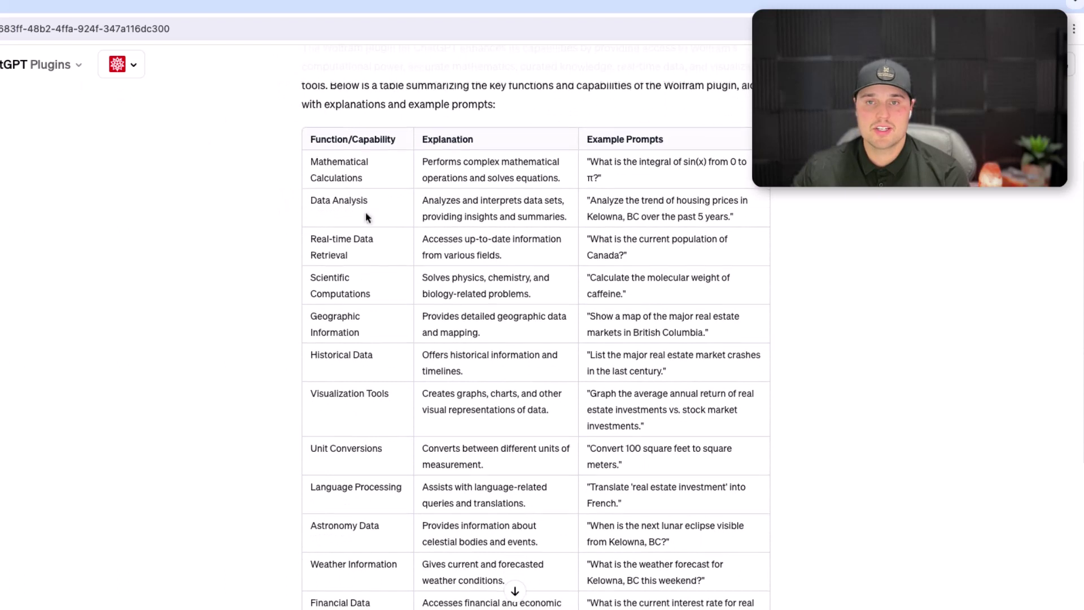
{"action": "scroll", "coordinate": [368, 201], "scroll_direction": "down", "scroll_amount": 2}
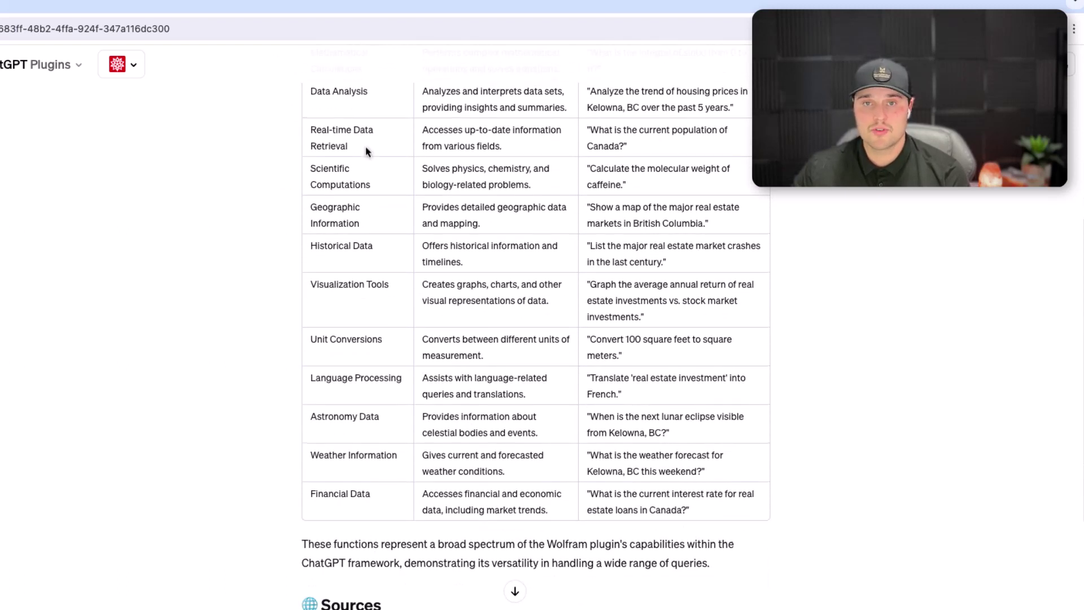
{"action": "scroll", "coordinate": [373, 141], "scroll_direction": "down", "scroll_amount": 1}
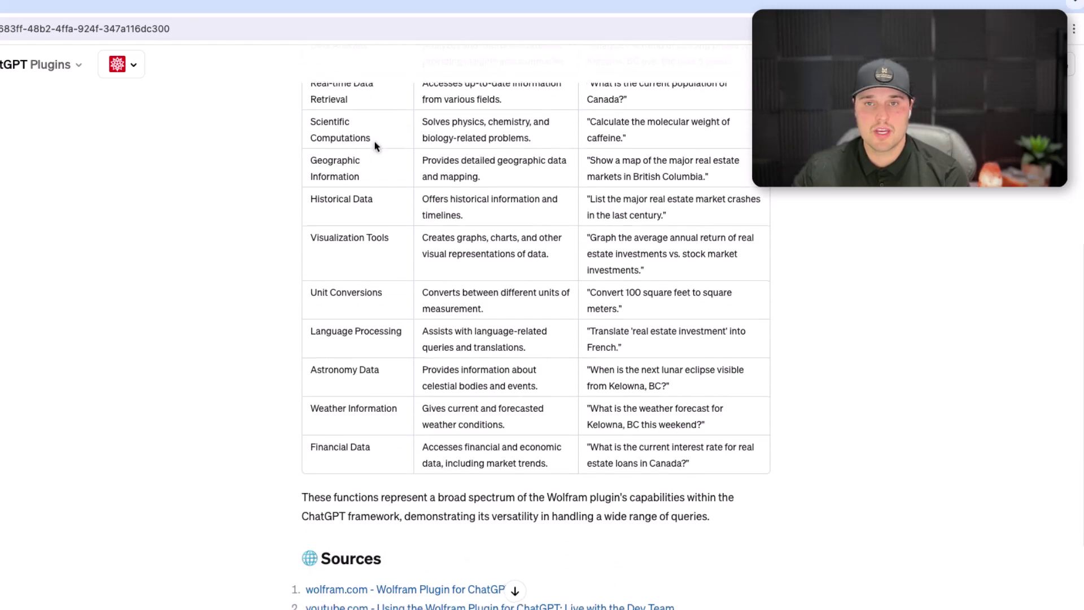
{"action": "scroll", "coordinate": [375, 145], "scroll_direction": "down", "scroll_amount": 1}
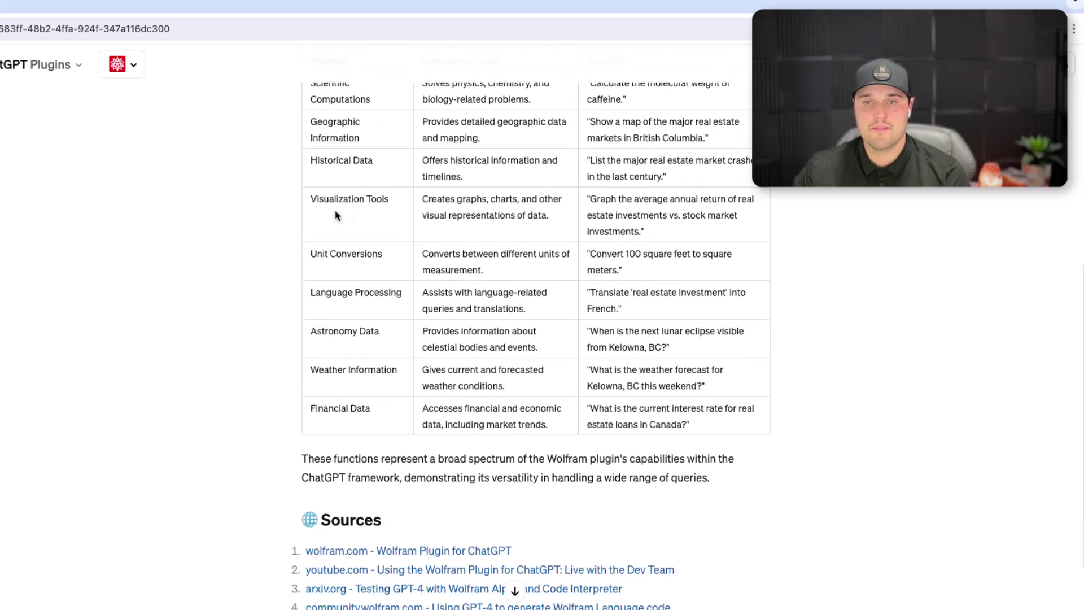
{"action": "scroll", "coordinate": [320, 274], "scroll_direction": "down", "scroll_amount": 1}
{"action": "scroll", "coordinate": [320, 273], "scroll_direction": "down", "scroll_amount": 1}
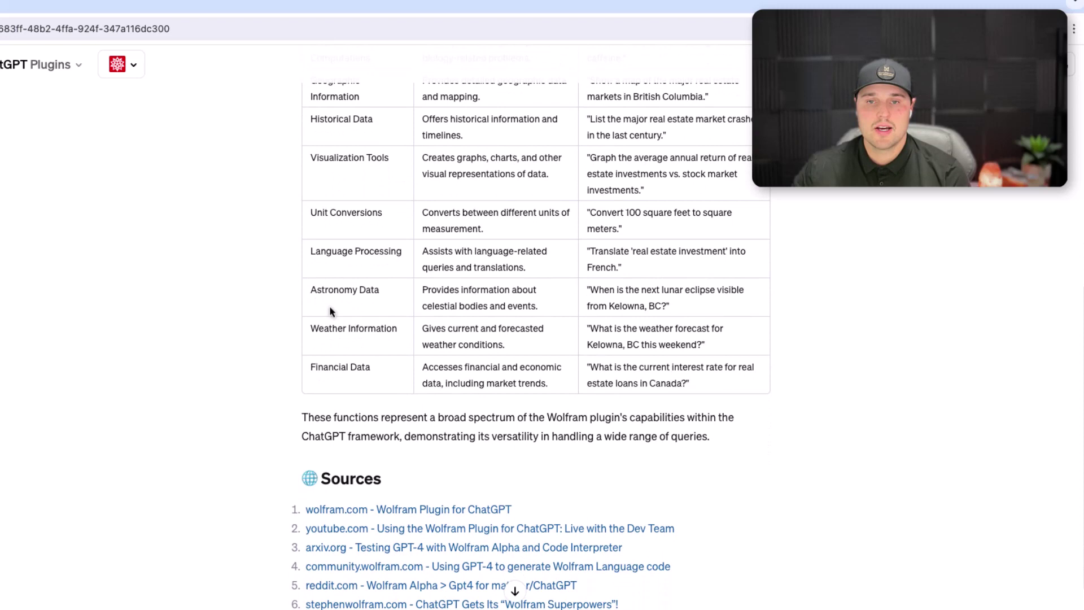
{"action": "scroll", "coordinate": [413, 337], "scroll_direction": "down", "scroll_amount": 1}
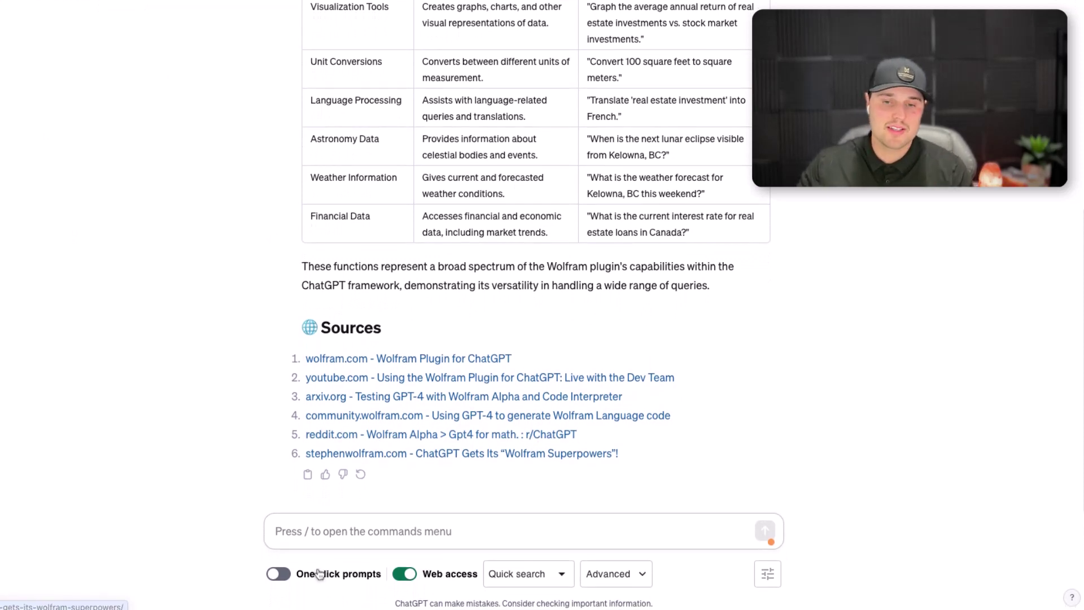
Step: Paste and send the instruction to always end replies with a Wolfram image
{"action": "right_click", "coordinate": [317, 530]}
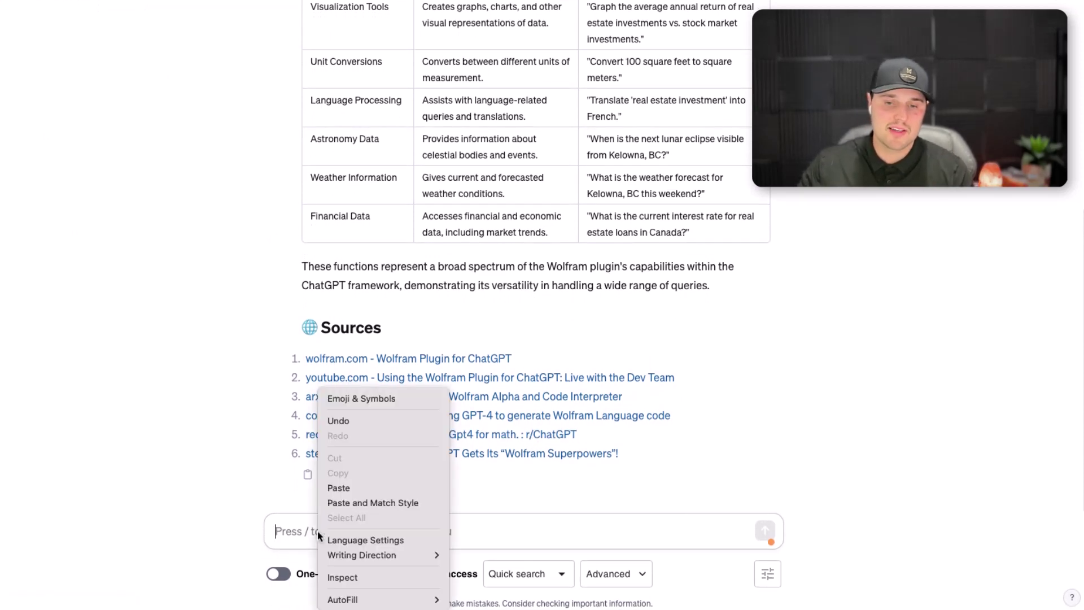
{"action": "left_click", "coordinate": [340, 489]}
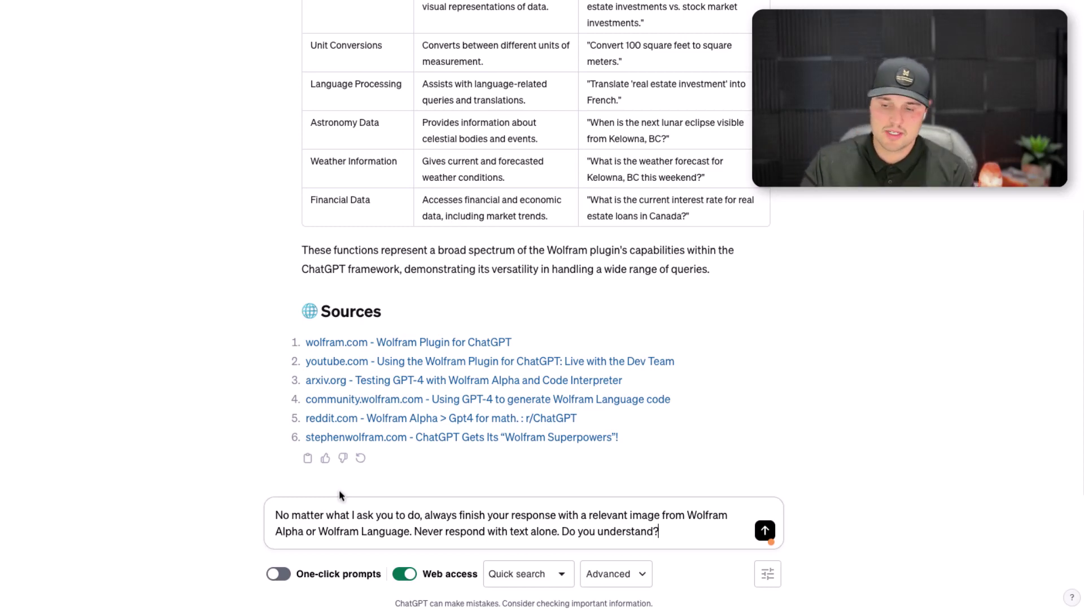
{"action": "key", "text": "Return"}
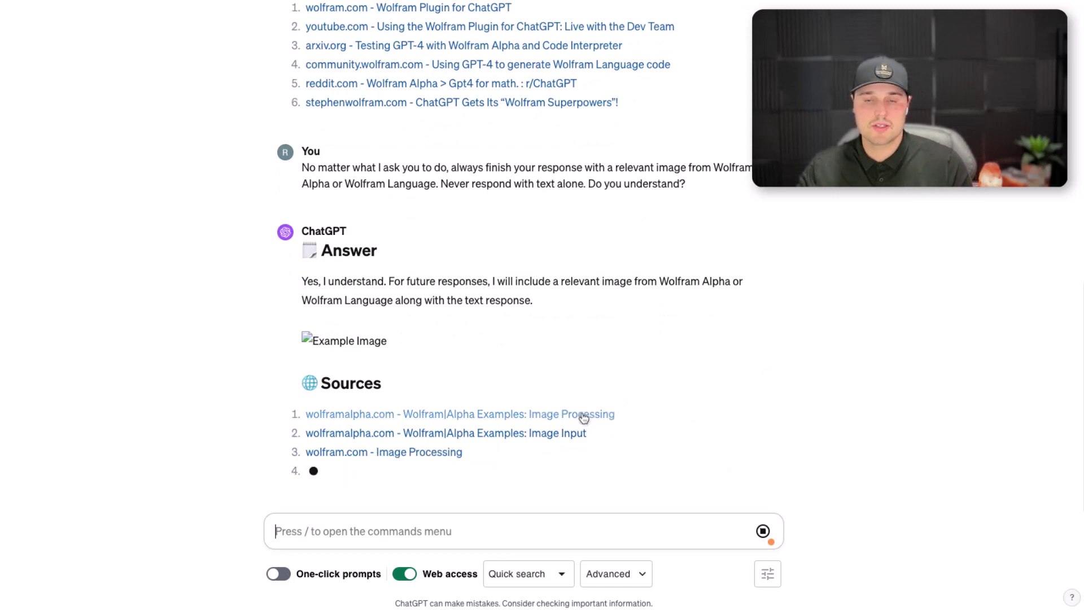
{"action": "right_click", "coordinate": [293, 532]}
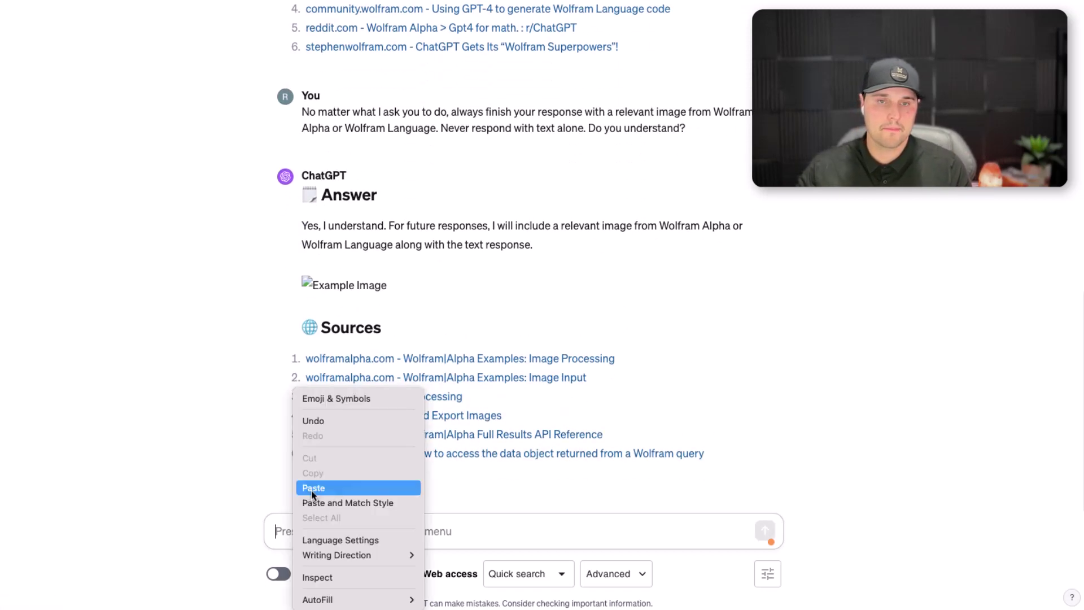
Step: Paste the Weight Loss Regimen prompt and add wanting to build muscle while losing fat
{"action": "left_click", "coordinate": [315, 486]}
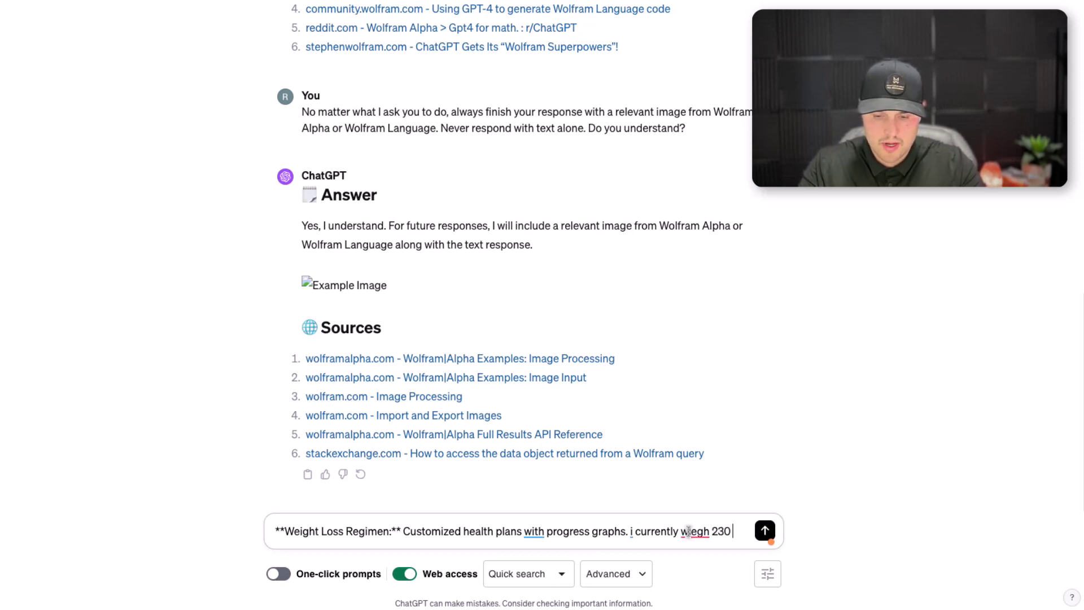
{"action": "type", "text": "punds i and 6'2"}
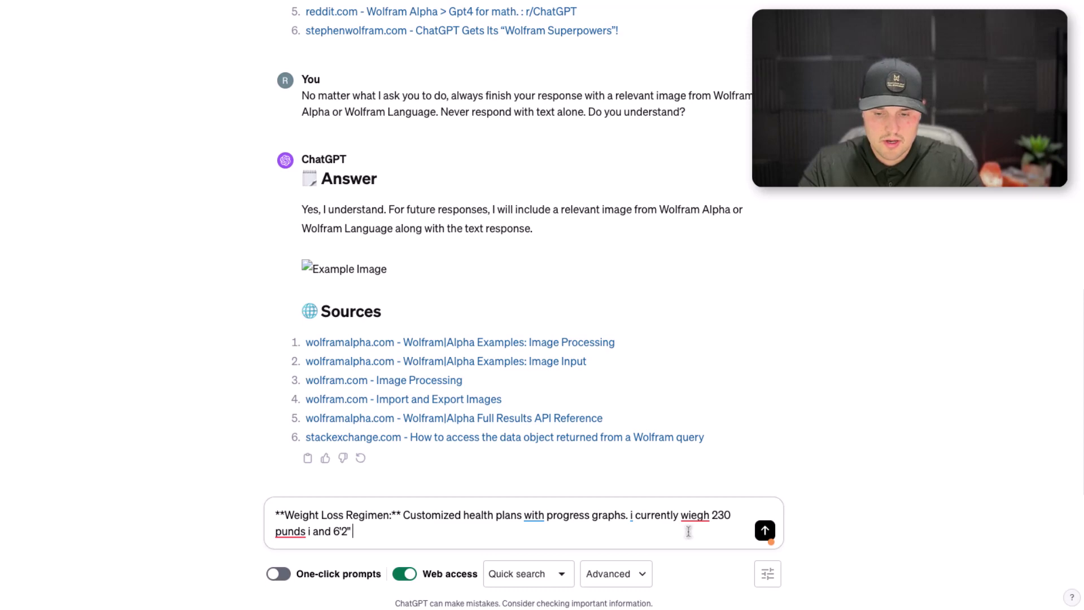
{"action": "type", "text": "want to bui"}
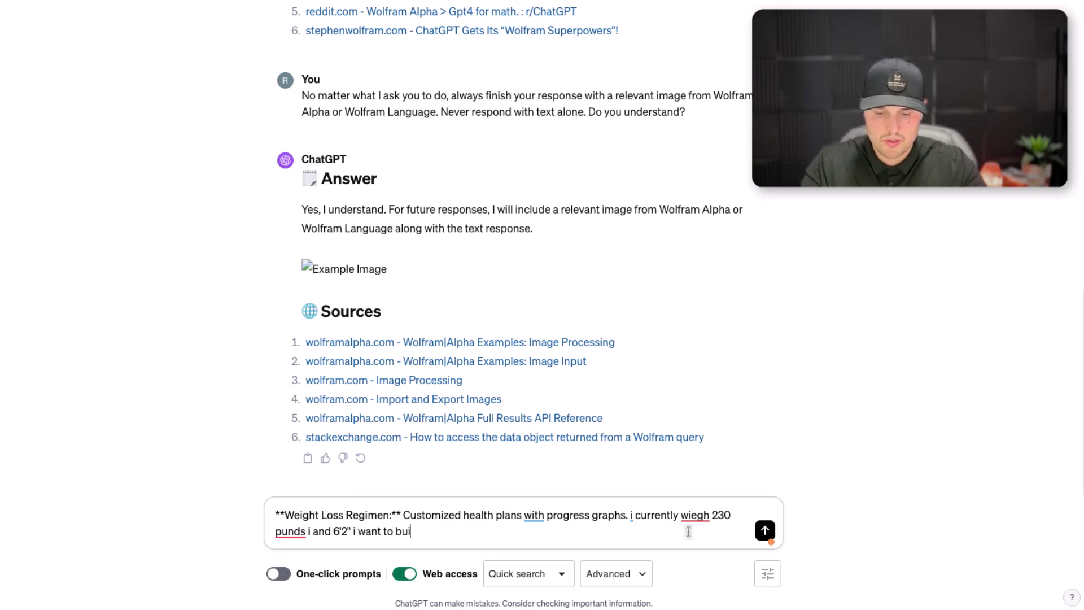
{"action": "type", "text": "ld muscle "}
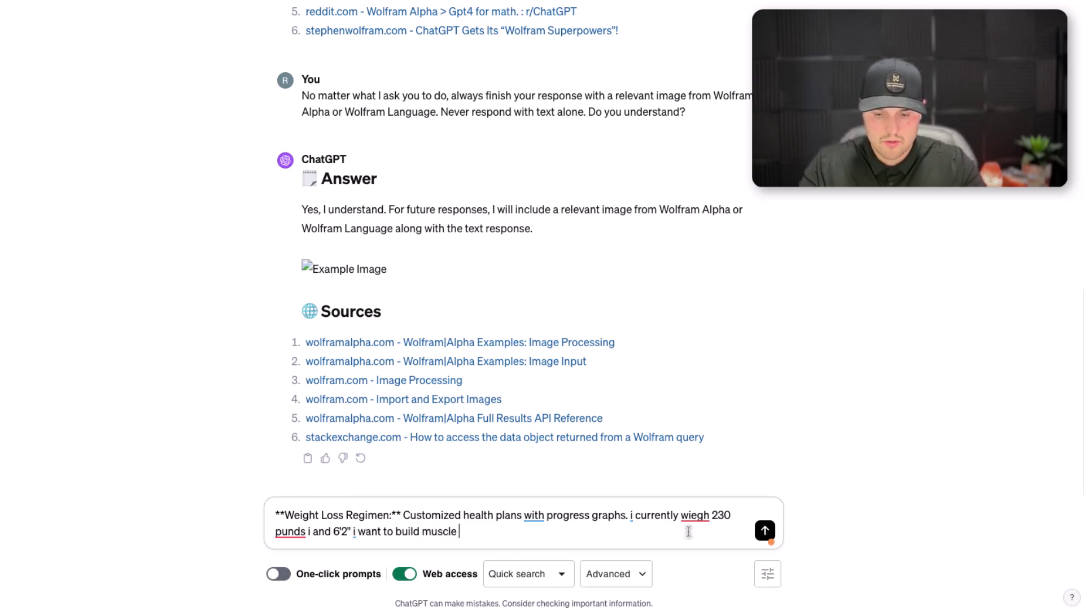
{"action": "type", "text": "while lossin"}
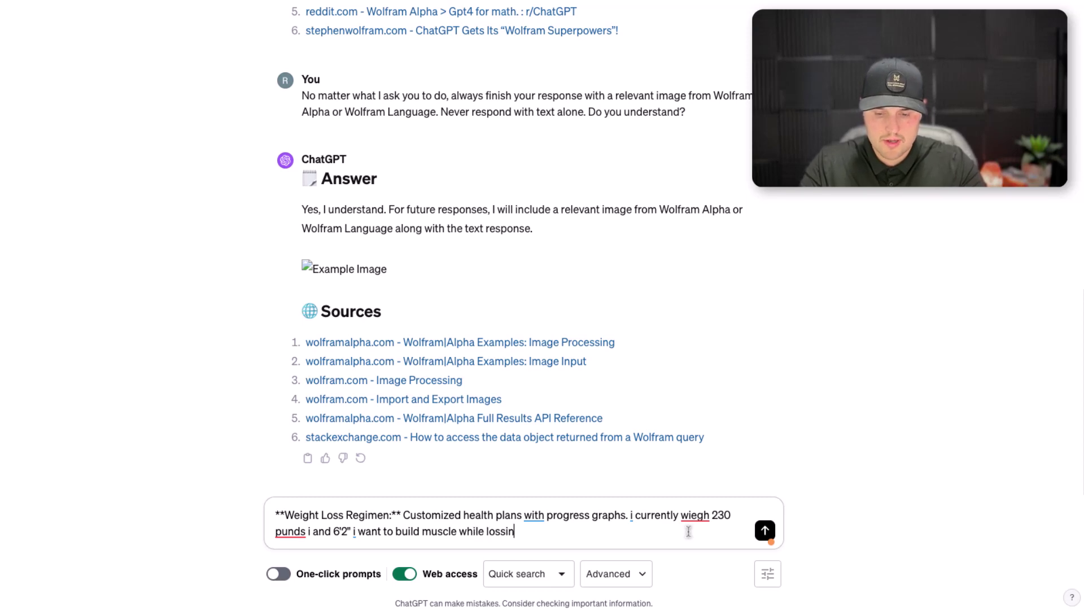
{"action": "type", "text": "g fat"}
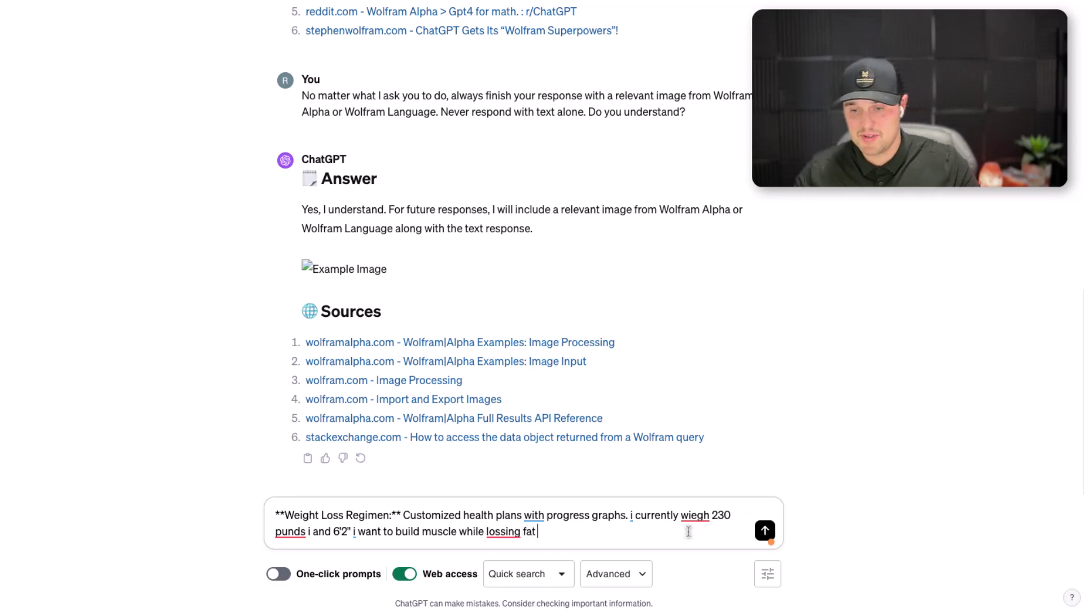
Step: Correct the misspellings wiegh, lossing and punds to weigh, losing and pounds
{"action": "right_click", "coordinate": [687, 520]}
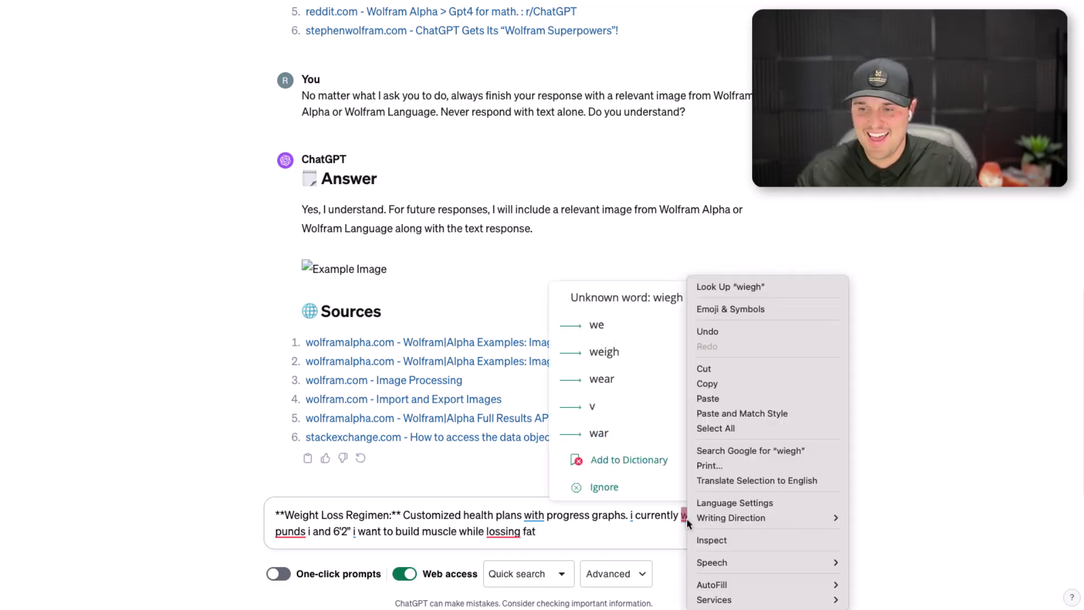
{"action": "left_click", "coordinate": [603, 353]}
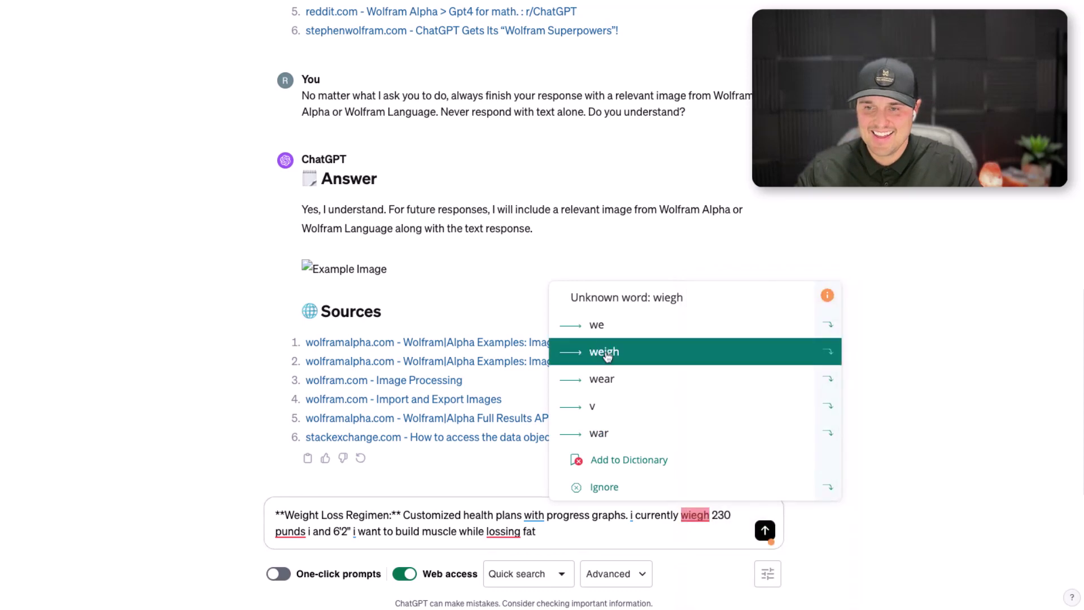
{"action": "right_click", "coordinate": [510, 534]}
{"action": "key", "text": "Escape"}
{"action": "left_click", "coordinate": [497, 530]}
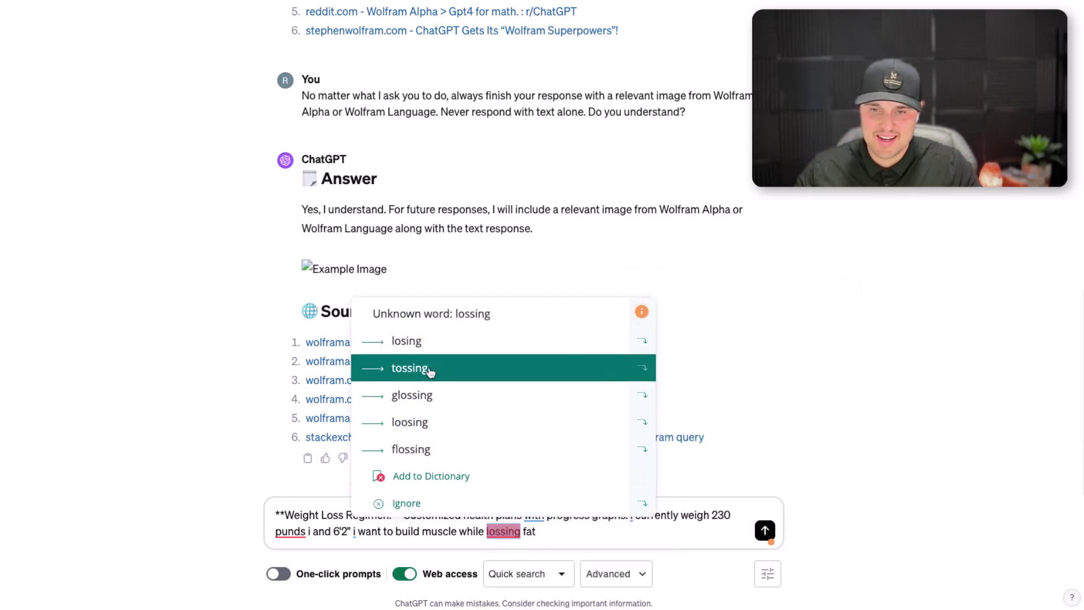
{"action": "left_click", "coordinate": [411, 343]}
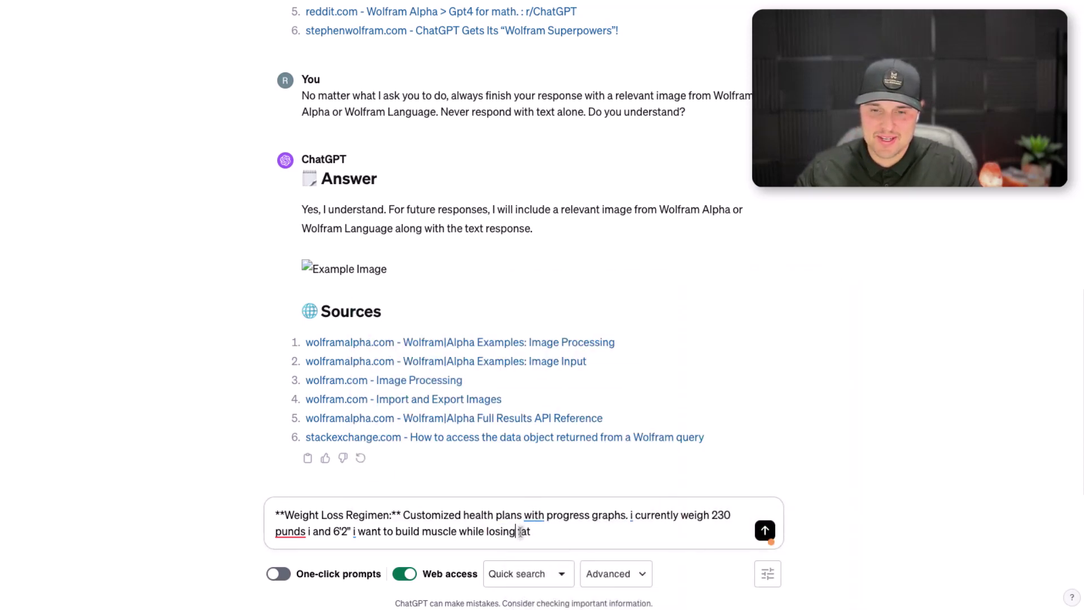
{"action": "right_click", "coordinate": [287, 533]}
{"action": "key", "text": "Escape"}
{"action": "left_click", "coordinate": [289, 531]}
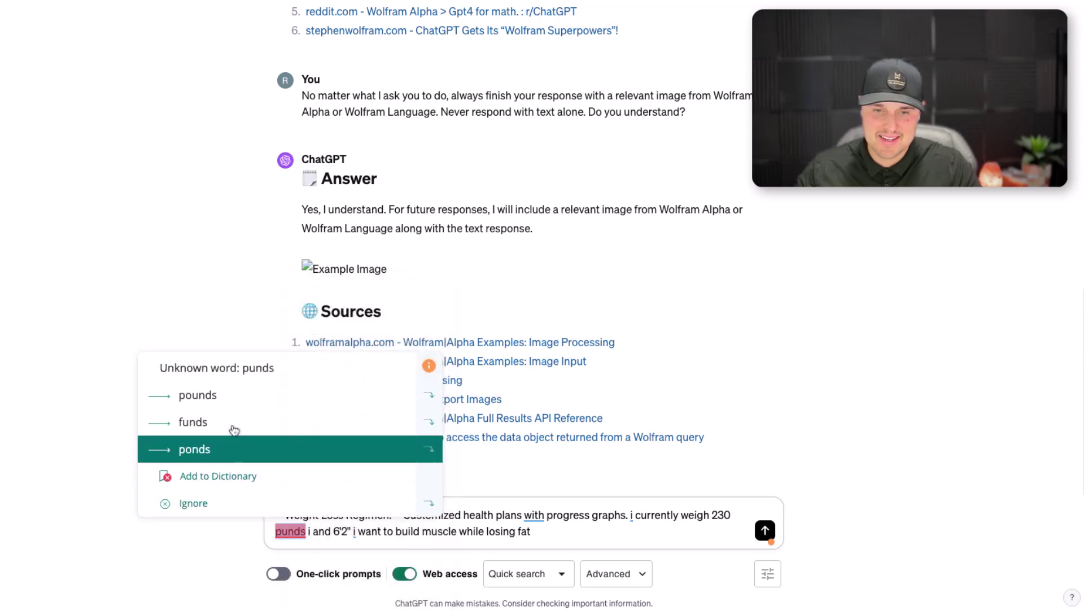
{"action": "left_click", "coordinate": [197, 395]}
Step: Finish the prompt with a 205 LBS target within four months and send it
{"action": "left_click", "coordinate": [564, 537]}
{"action": "type", "text": ". my target weight goal is 20"}
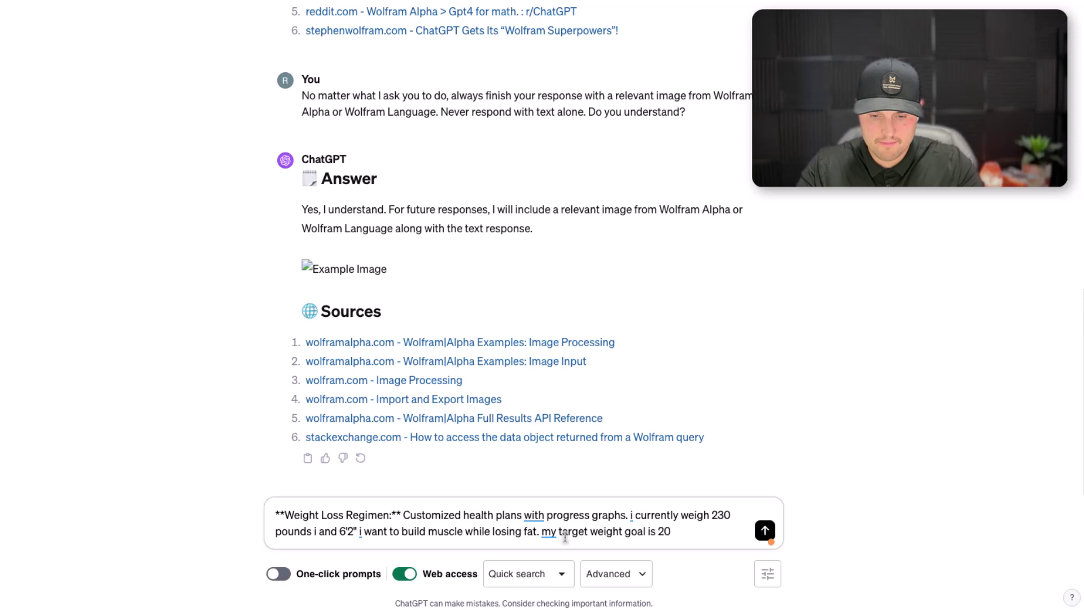
{"action": "type", "text": "5 LBs"}
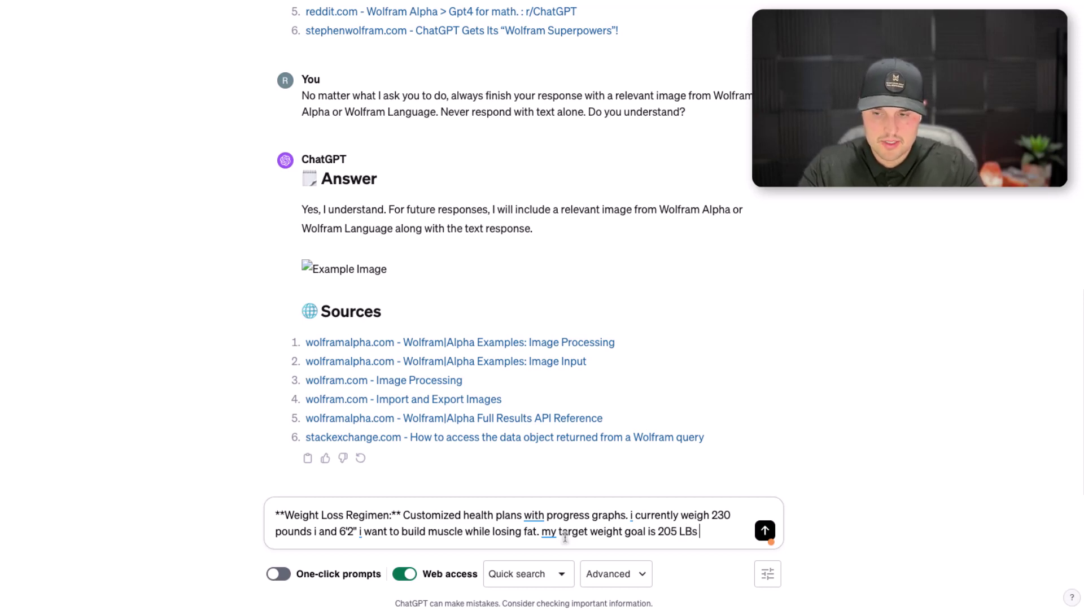
{"action": "key", "text": "BackSpace"}
{"action": "type", "text": "S i want to ache"}
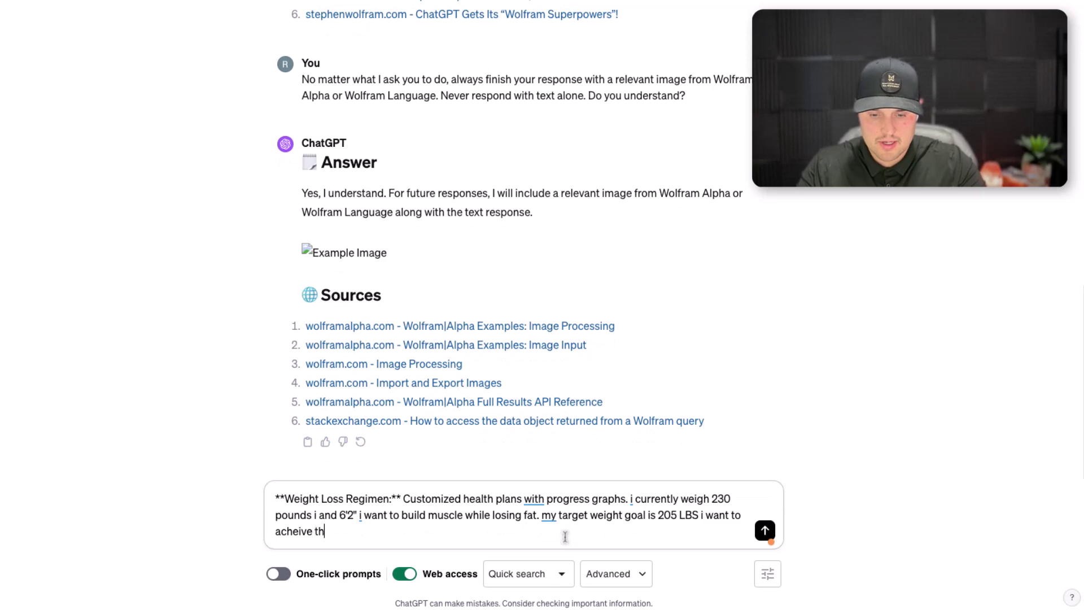
{"action": "type", "text": "ive that in four months."}
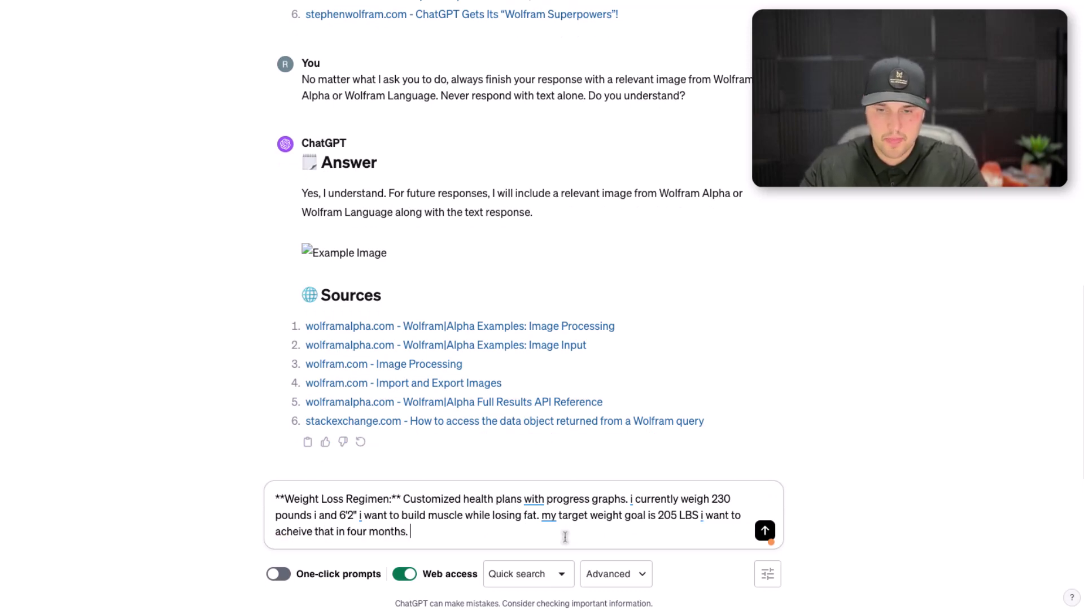
{"action": "key", "text": "Return"}
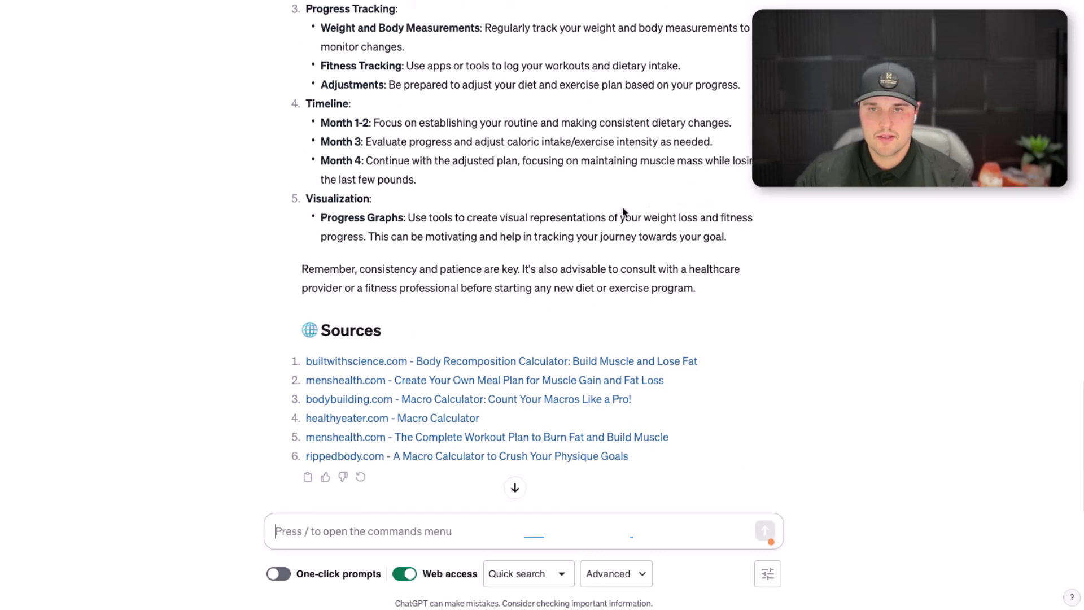
{"action": "scroll", "coordinate": [624, 212], "scroll_direction": "up", "scroll_amount": 7}
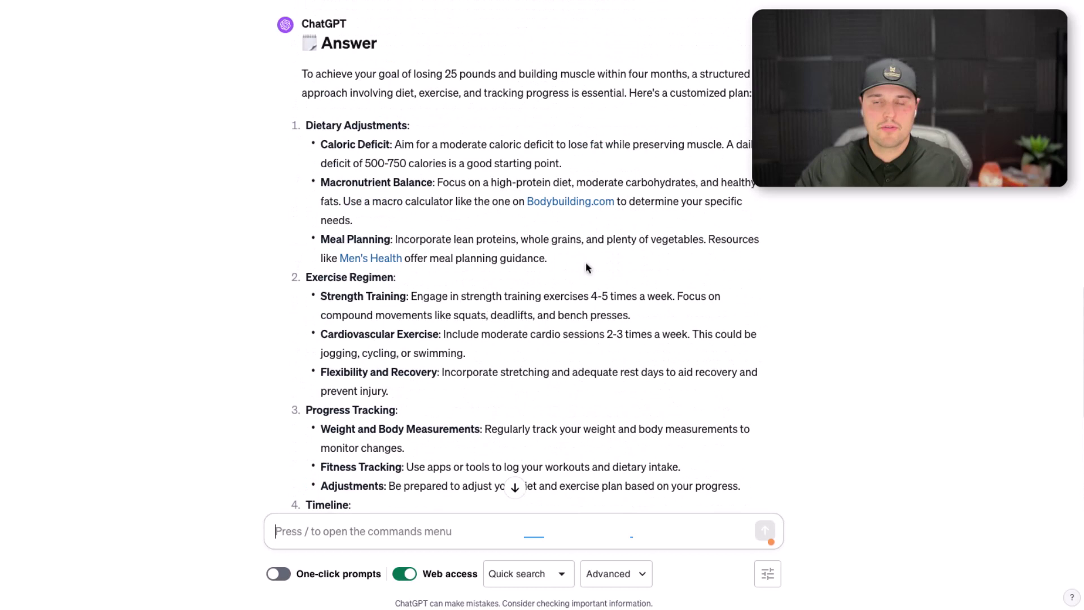
{"action": "scroll", "coordinate": [585, 264], "scroll_direction": "down", "scroll_amount": 2}
{"action": "scroll", "coordinate": [586, 268], "scroll_direction": "up", "scroll_amount": 1}
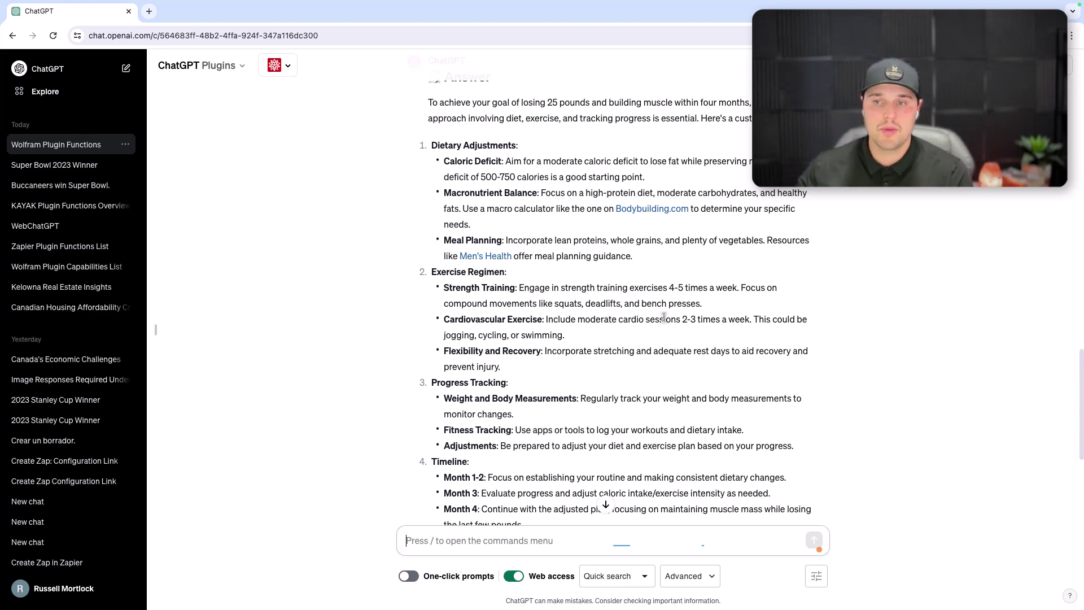
{"action": "scroll", "coordinate": [588, 296], "scroll_direction": "down", "scroll_amount": 1}
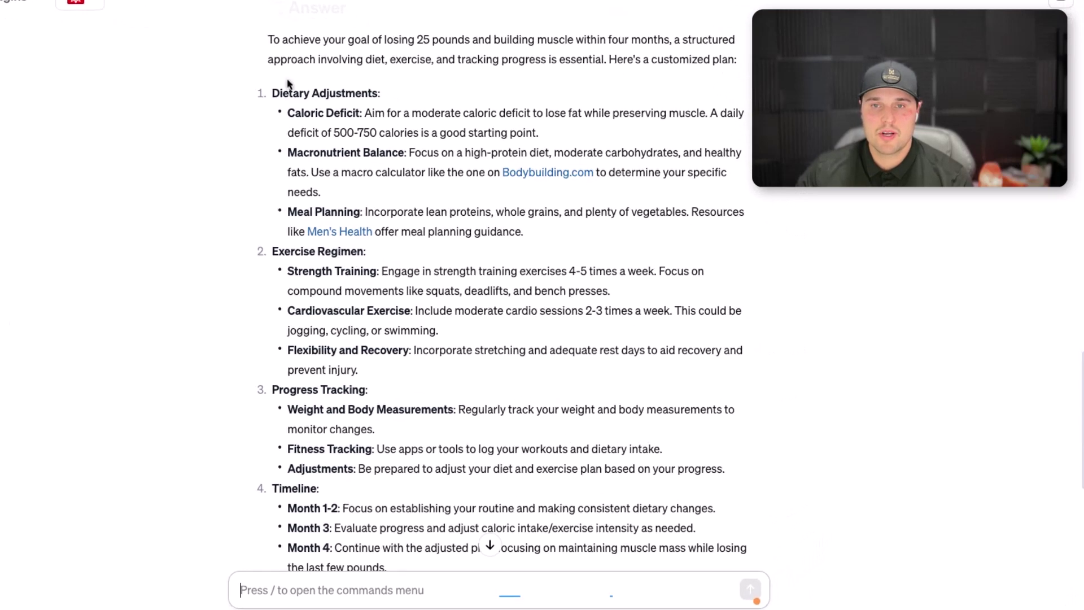
{"action": "scroll", "coordinate": [362, 158], "scroll_direction": "down", "scroll_amount": 1}
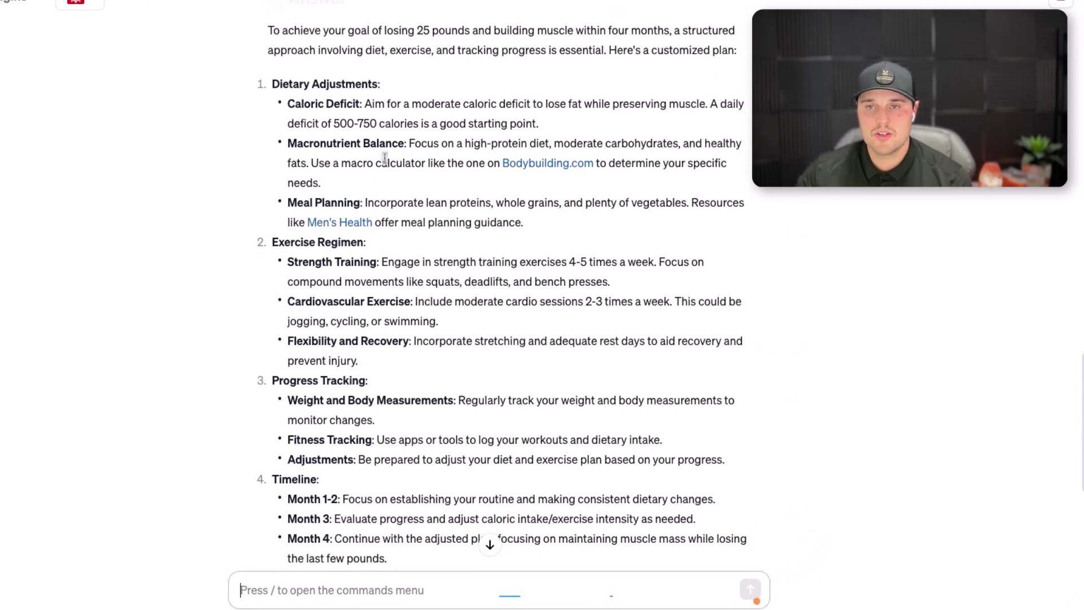
{"action": "scroll", "coordinate": [508, 259], "scroll_direction": "down", "scroll_amount": 1}
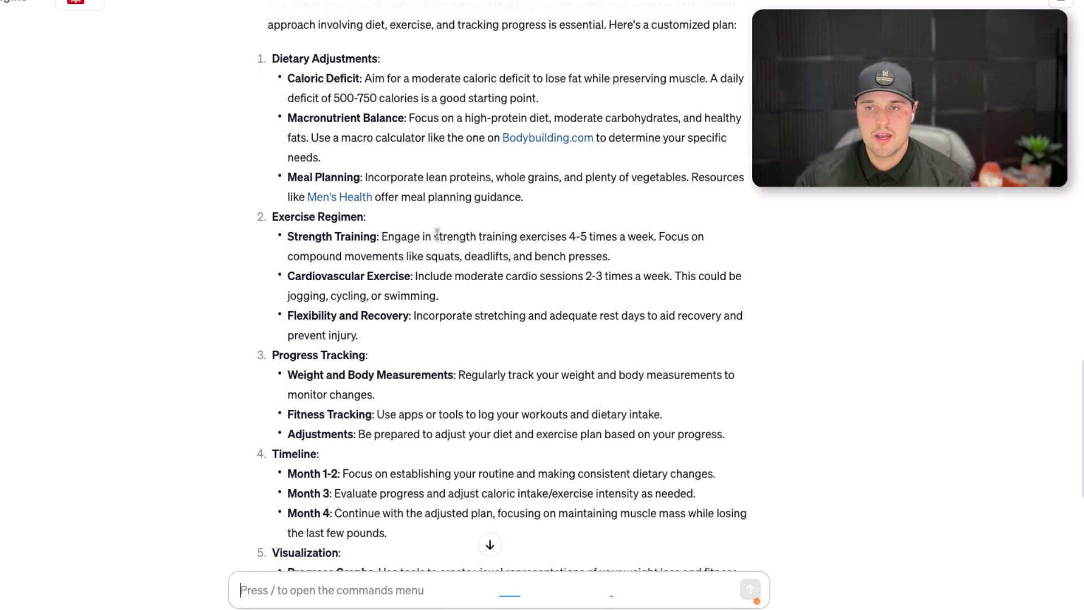
{"action": "scroll", "coordinate": [543, 272], "scroll_direction": "down", "scroll_amount": 1}
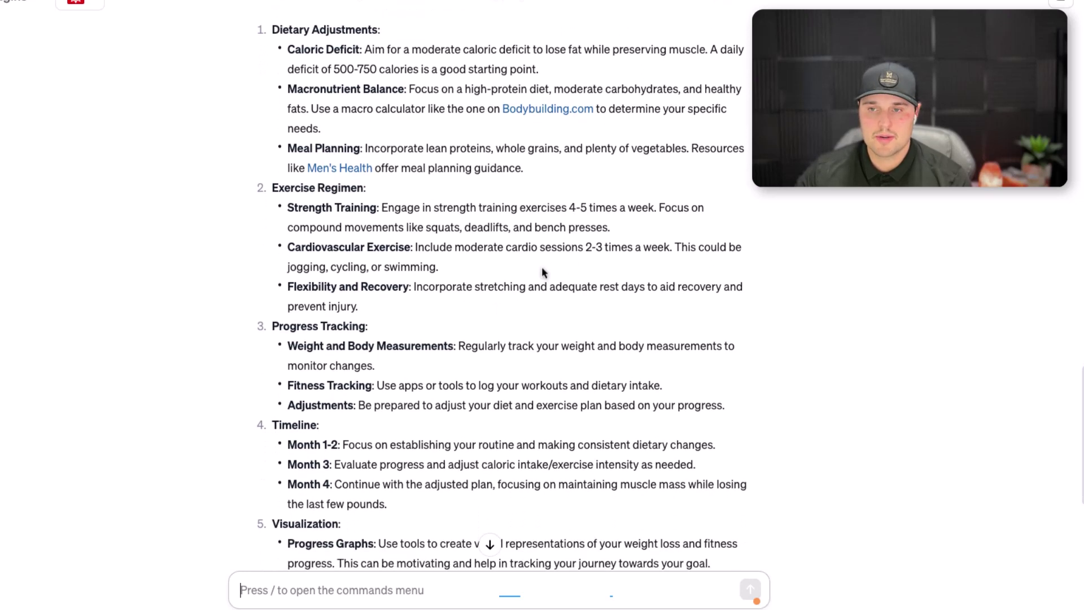
{"action": "scroll", "coordinate": [411, 275], "scroll_direction": "down", "scroll_amount": 2}
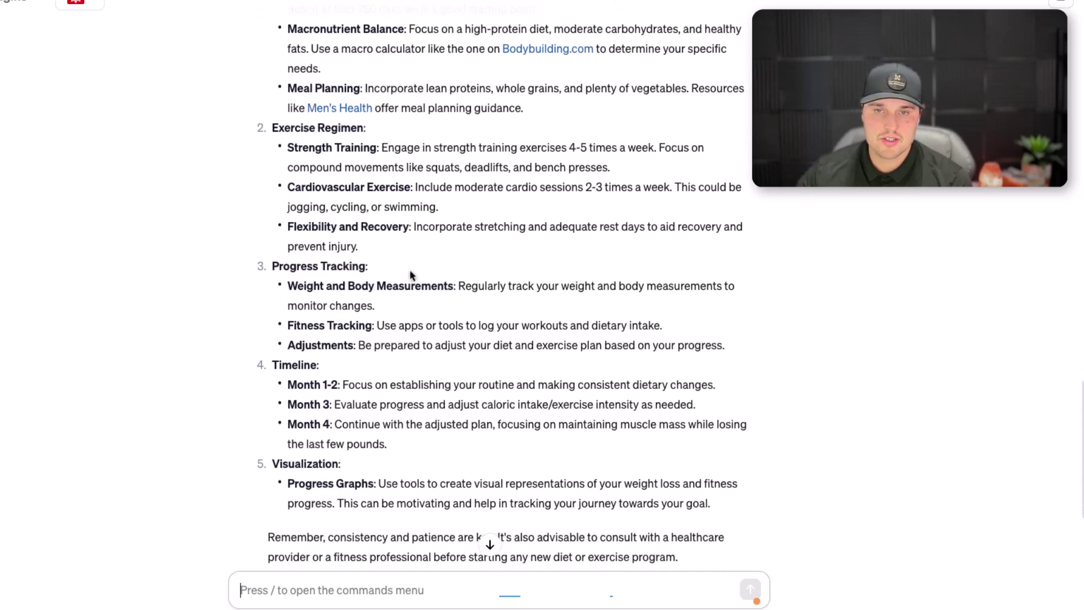
{"action": "scroll", "coordinate": [401, 271], "scroll_direction": "down", "scroll_amount": 2}
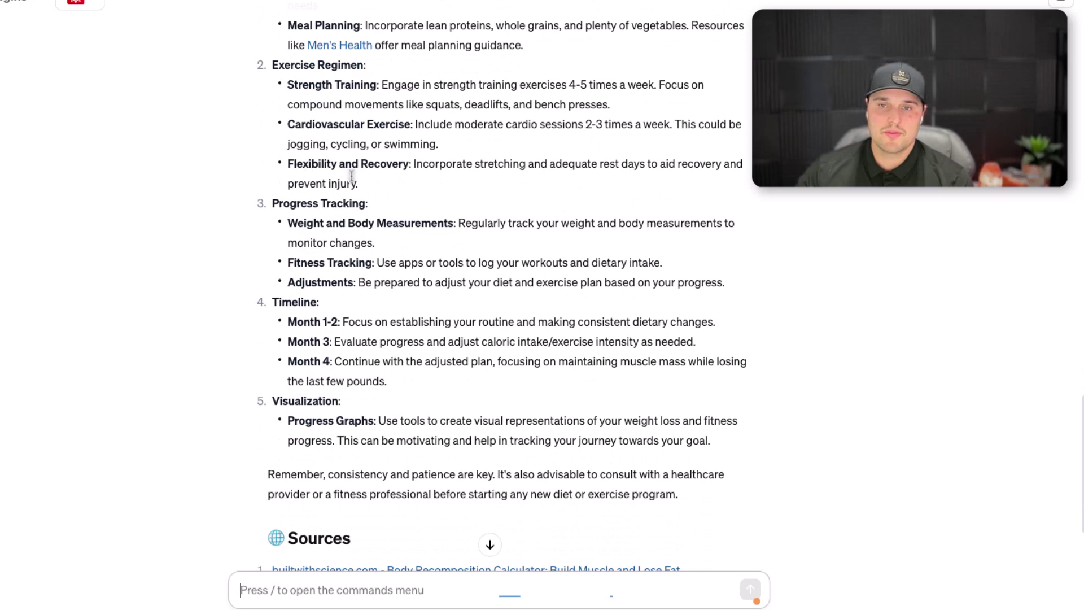
{"action": "scroll", "coordinate": [361, 175], "scroll_direction": "down", "scroll_amount": 1}
{"action": "scroll", "coordinate": [394, 184], "scroll_direction": "down", "scroll_amount": 1}
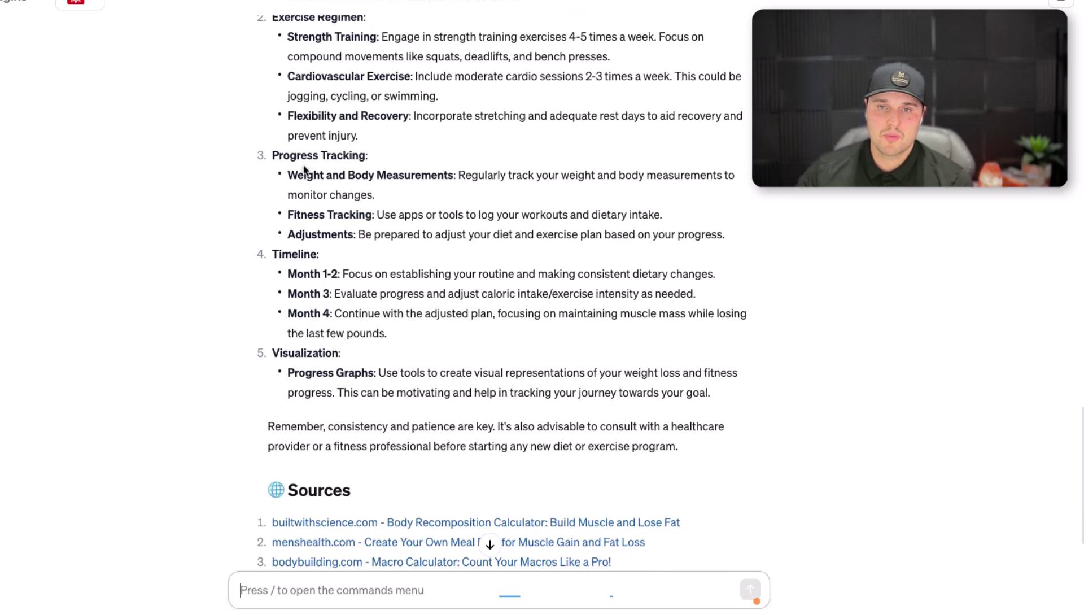
{"action": "scroll", "coordinate": [371, 182], "scroll_direction": "down", "scroll_amount": 2}
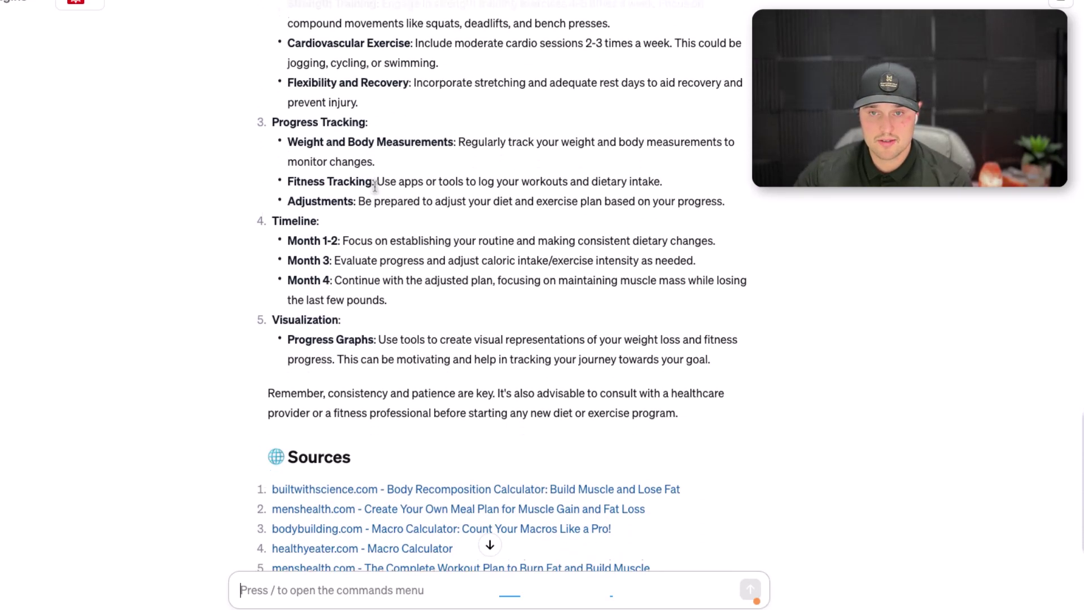